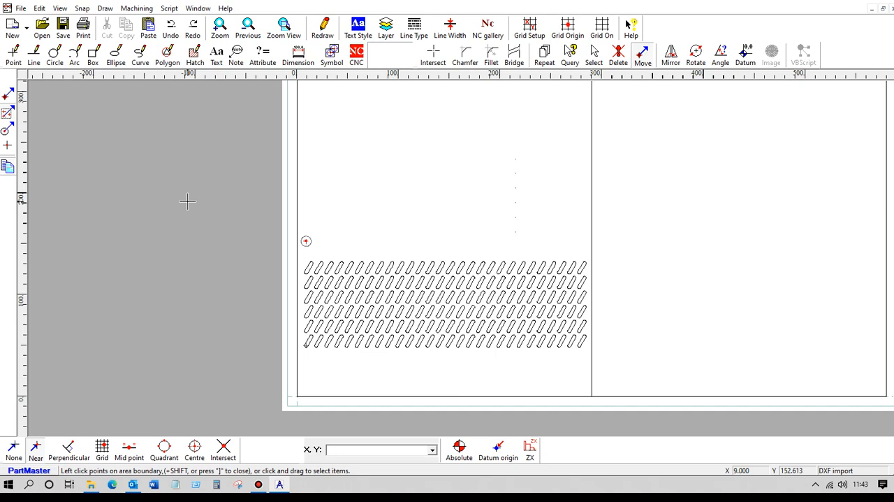
# Copy the six-row slot block, using the lower-left slot's end centre as reference, onto the circled point above it.
pyautogui.click(642, 56)
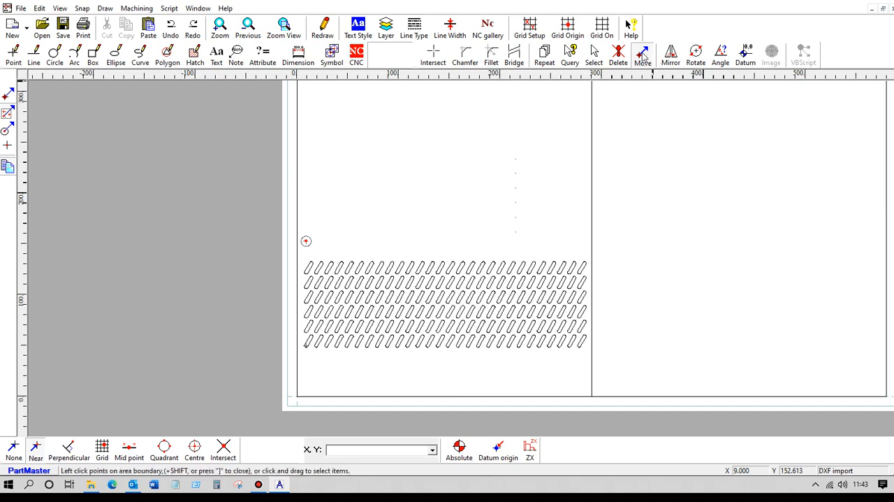
pyautogui.click(7, 113)
pyautogui.click(9, 167)
pyautogui.moveTo(284, 226); pyautogui.dragTo(605, 371)
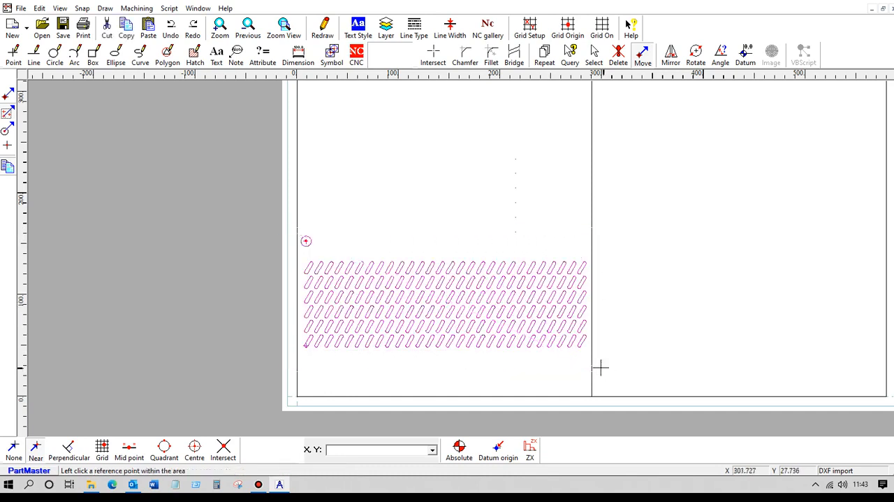
pyautogui.click(35, 451)
pyautogui.click(307, 344)
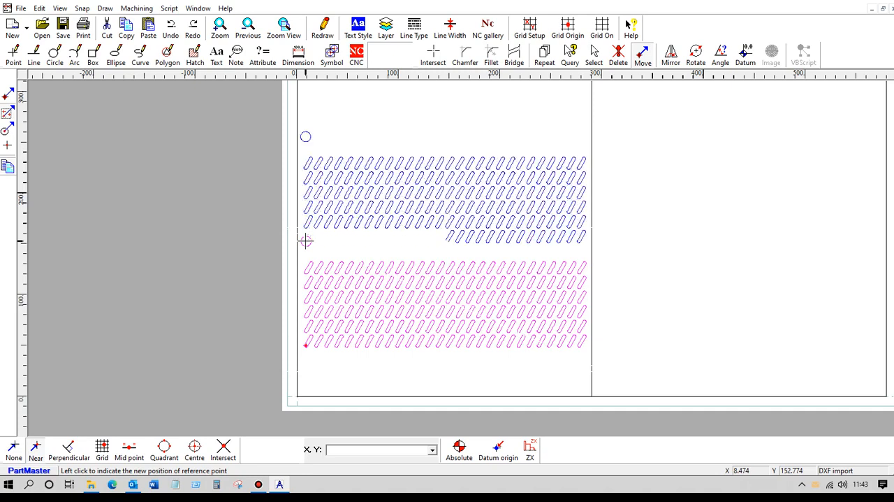
pyautogui.click(306, 241)
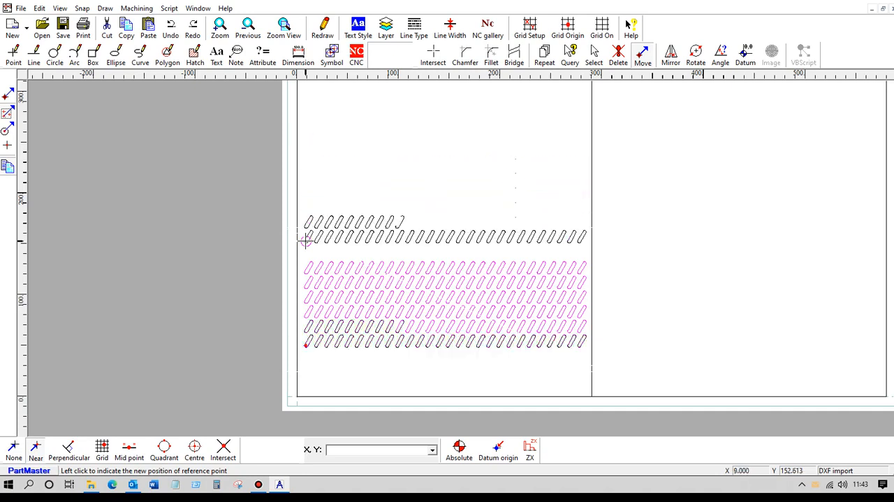
pyautogui.click(323, 28)
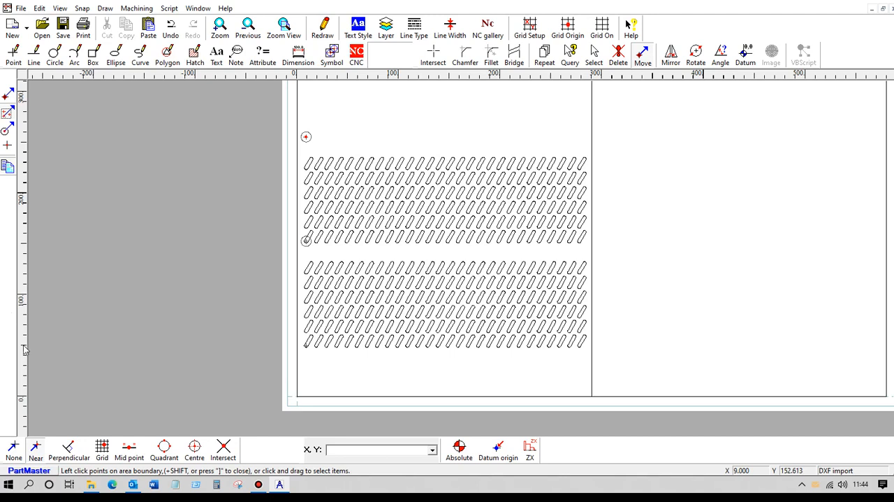
# Copy both slot blocks together from the lower-left slot's end centre onto the uppermost circled point, making four blocks.
pyautogui.scroll(-3, 168, 246)
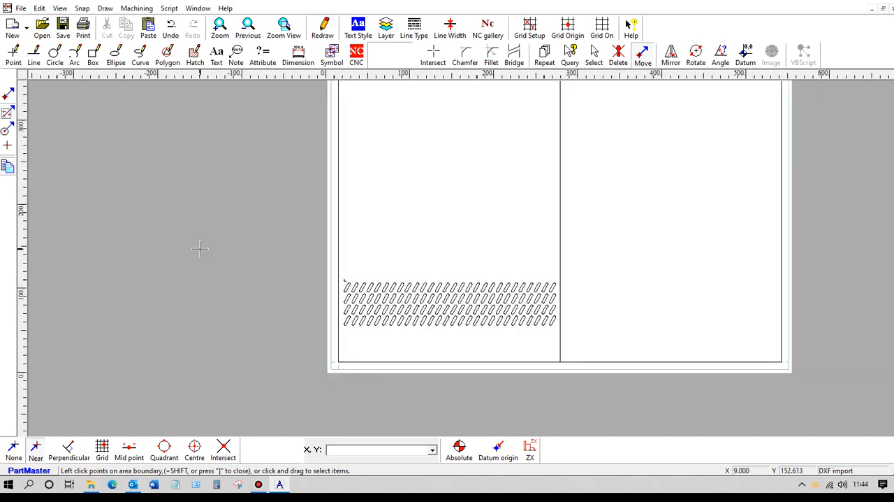
pyautogui.scroll(-1, 199, 249)
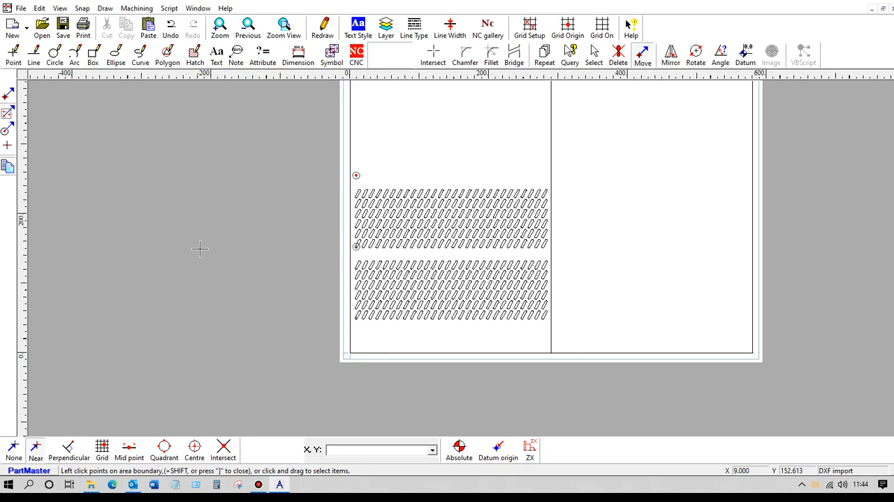
pyautogui.click(12, 115)
pyautogui.moveTo(325, 162); pyautogui.dragTo(572, 336)
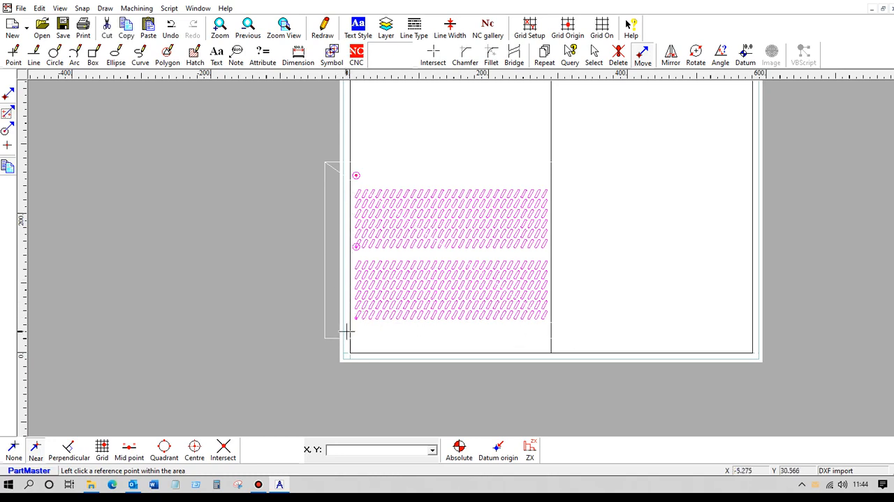
pyautogui.click(356, 317)
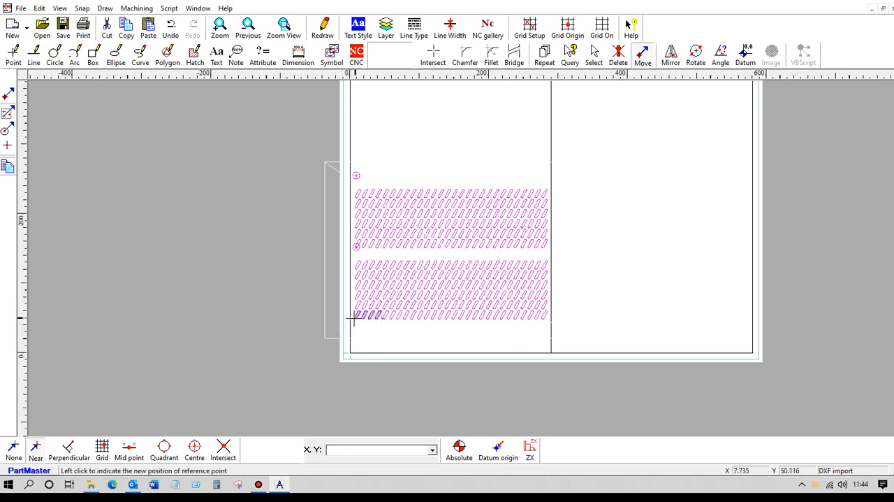
pyautogui.click(356, 174)
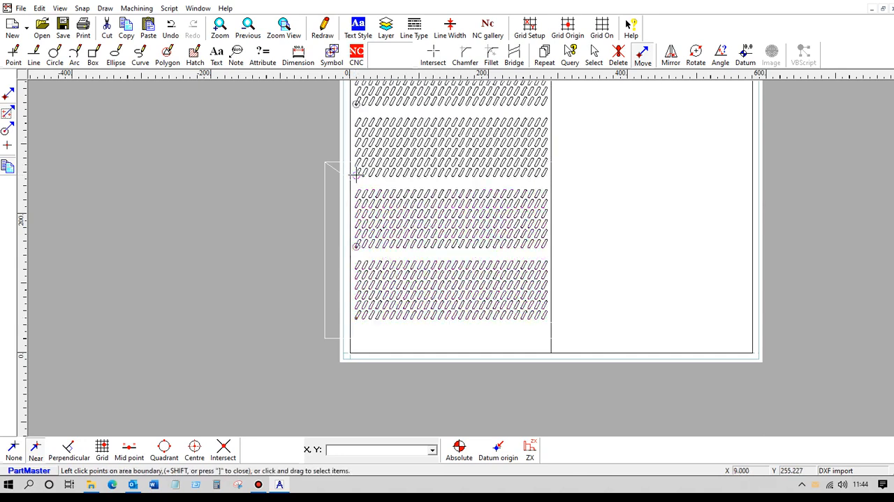
pyautogui.scroll(-2, 309, 164)
pyautogui.moveTo(334, 179); pyautogui.dragTo(289, 232, button='middle')
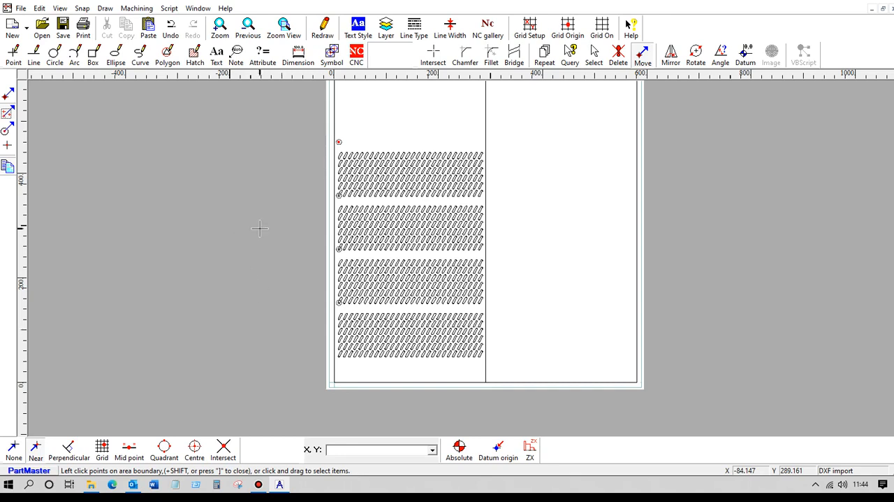
# Activate the CNC commands and check the datum position at the plate's lower-left corner.
pyautogui.click(220, 27)
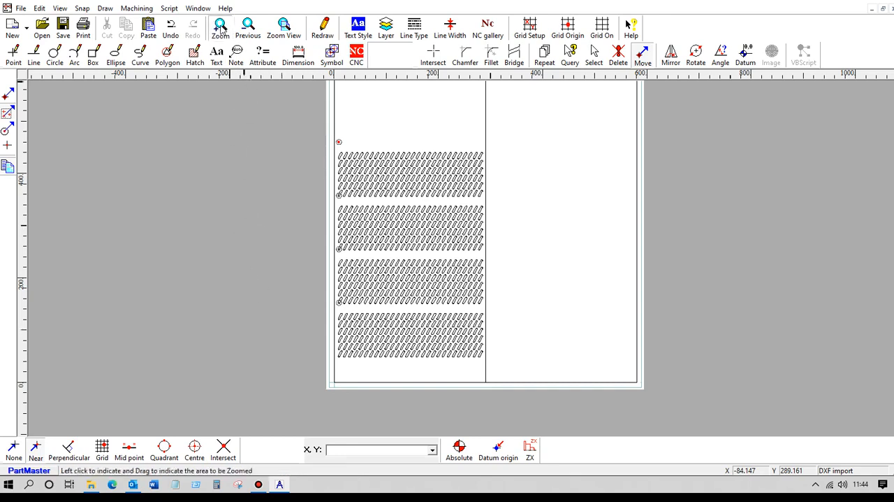
pyautogui.moveTo(329, 329)
pyautogui.mouseDown()
pyautogui.moveTo(354, 364)
pyautogui.moveTo(377, 366)
pyautogui.mouseUp()
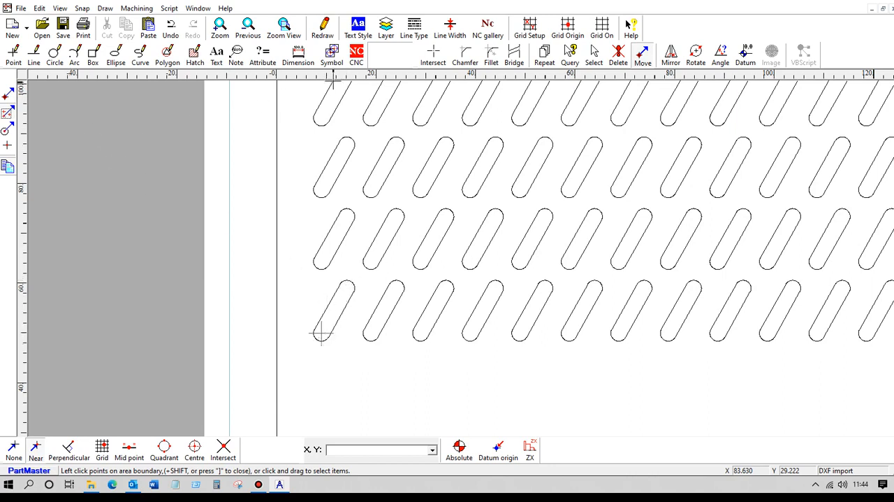
pyautogui.click(357, 56)
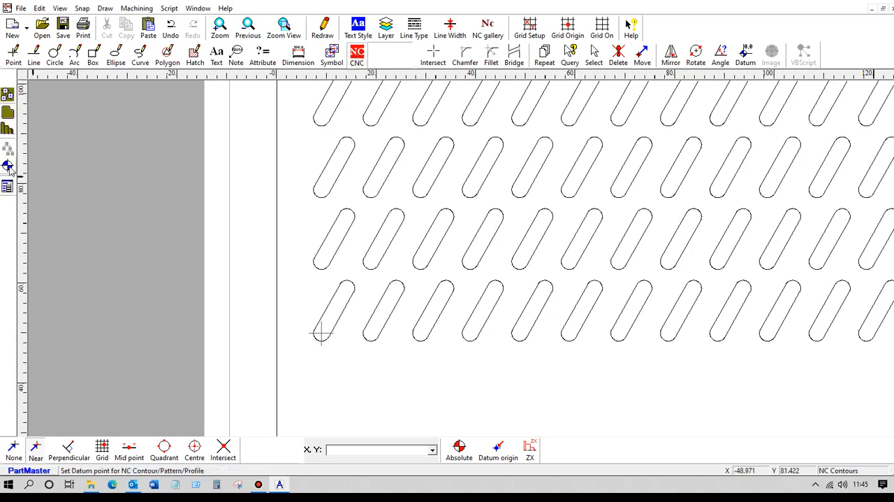
pyautogui.scroll(-6, 203, 217)
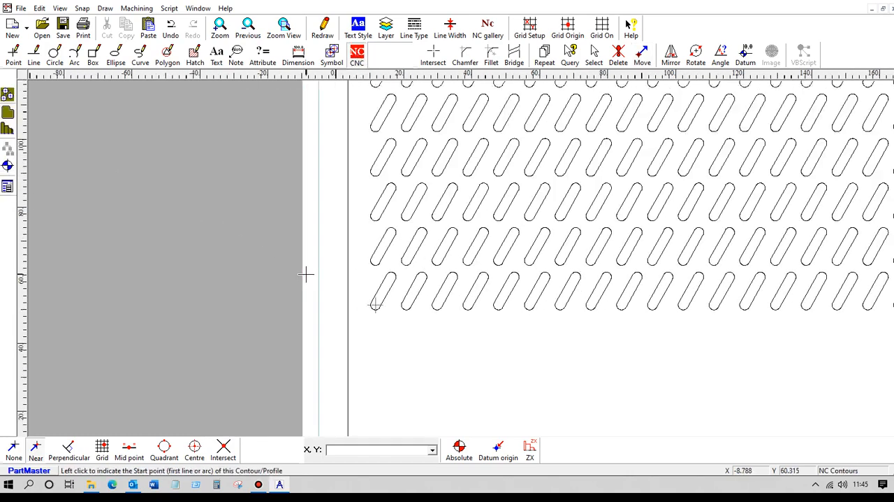
pyautogui.moveTo(308, 273); pyautogui.dragTo(165, 189, button='middle')
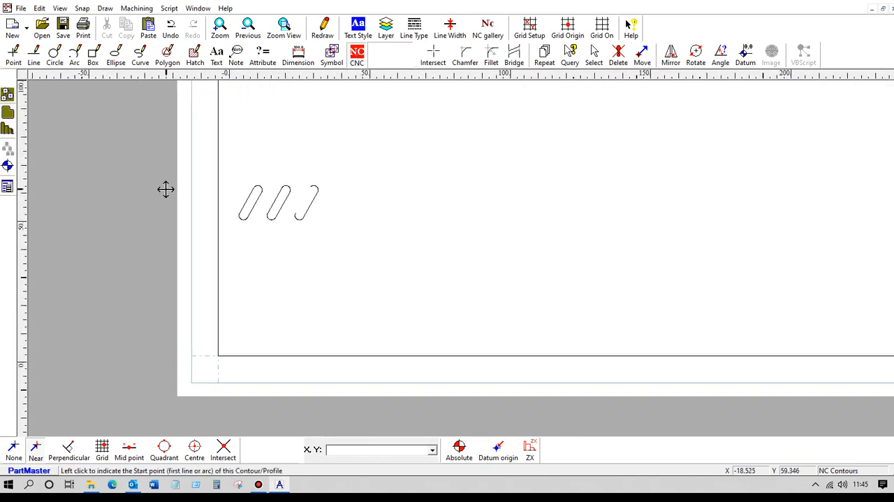
pyautogui.click(218, 355)
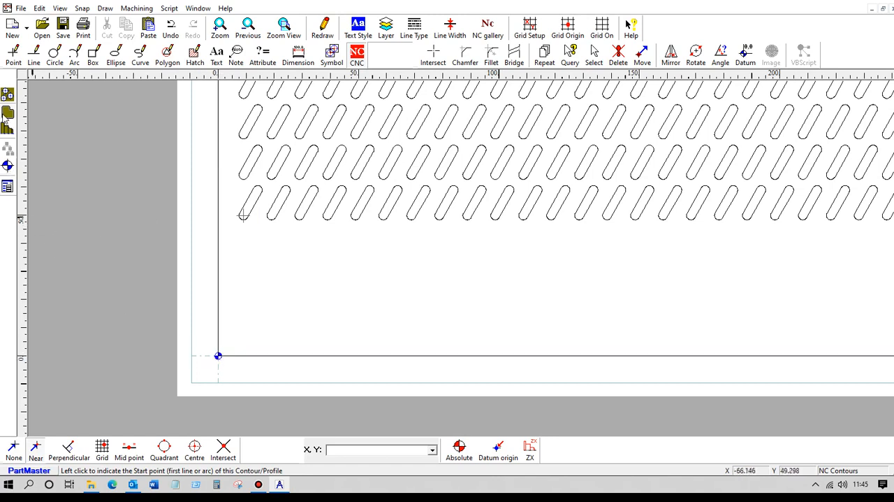
# Define the lower-left slot as a closed NC contour starting at its left edge's lower end, with a 5 mm depth.
pyautogui.click(8, 116)
pyautogui.moveTo(197, 180); pyautogui.dragTo(451, 242, button='middle')
pyautogui.scroll(7, 451, 242)
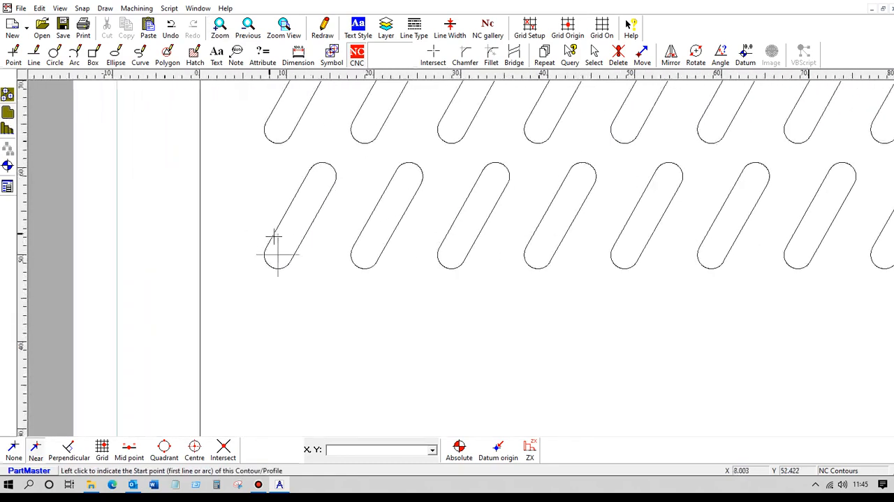
pyautogui.click(268, 244)
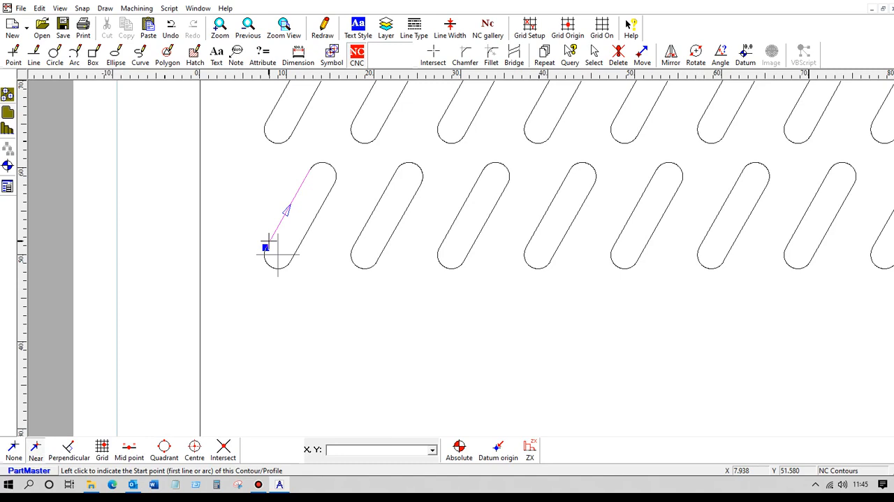
pyautogui.click(269, 243)
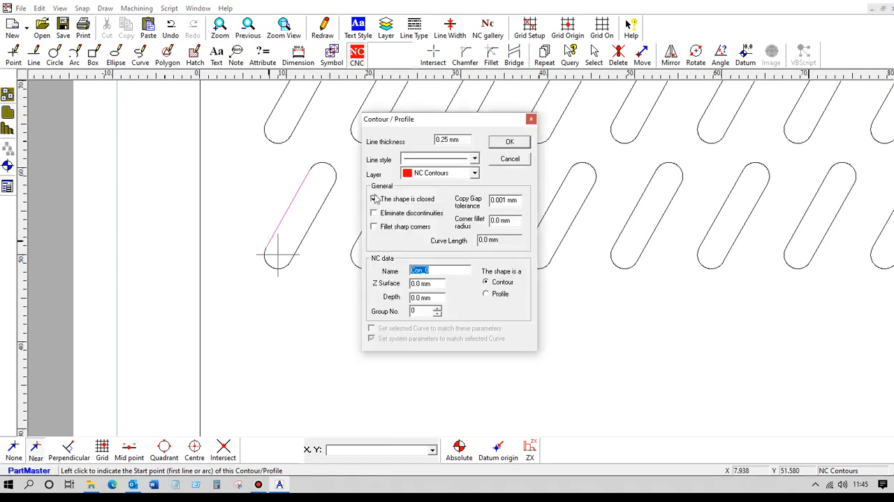
pyautogui.click(435, 298)
pyautogui.write('5')
pyautogui.click(510, 142)
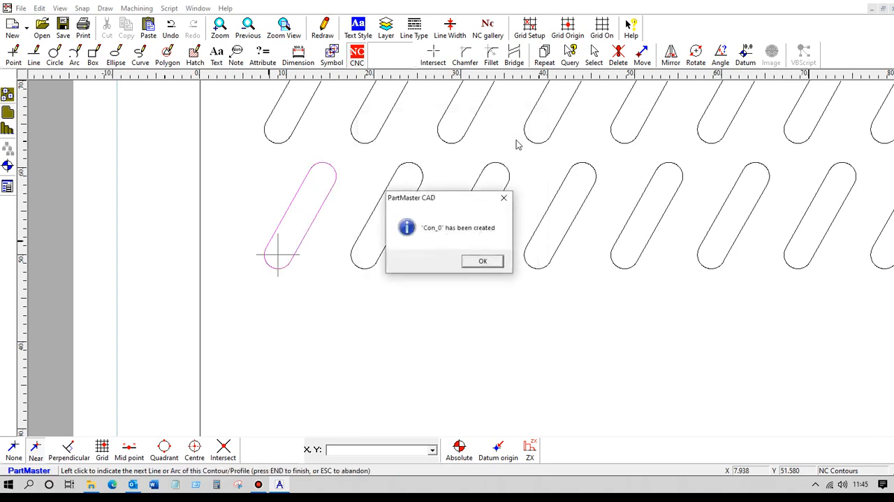
pyautogui.click(492, 261)
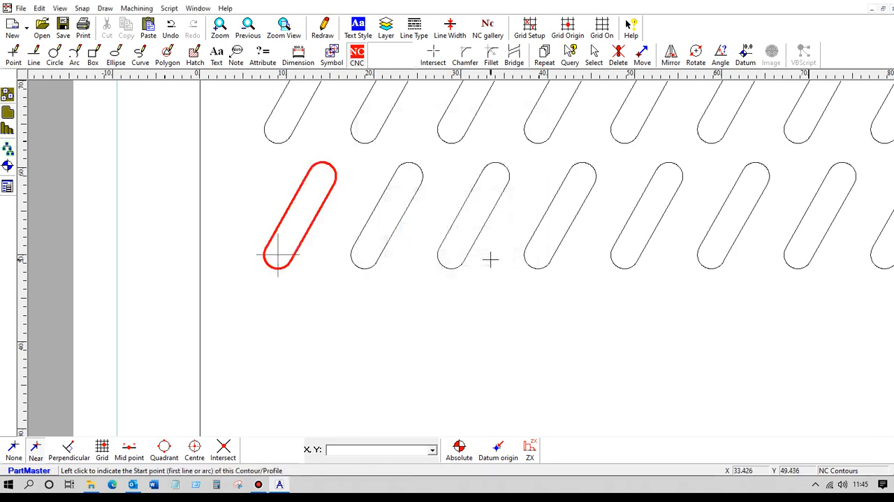
# Save the drawing under the new name slots -AM2.dra.
pyautogui.click(22, 8)
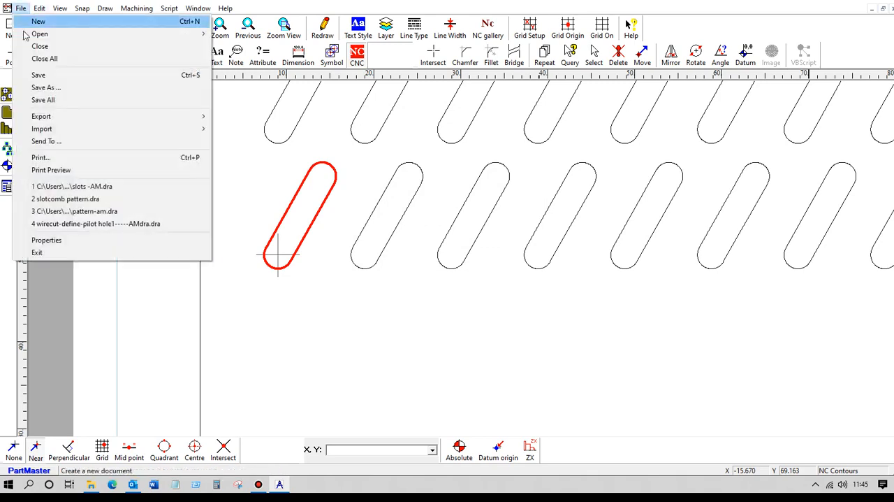
pyautogui.click(55, 88)
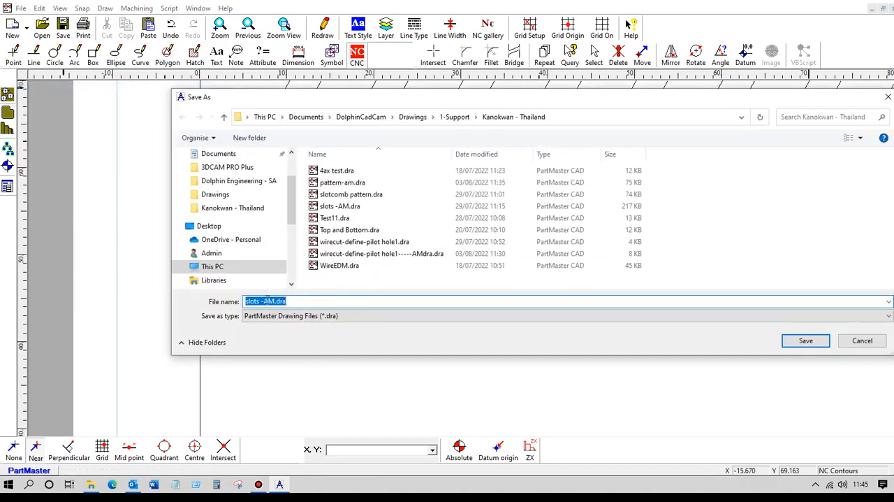
pyautogui.click(276, 301)
pyautogui.write('2')
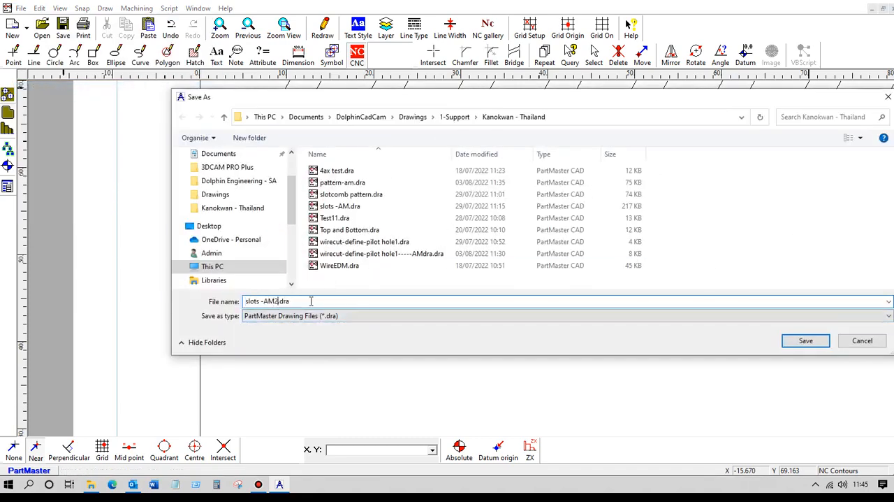
pyautogui.click(807, 342)
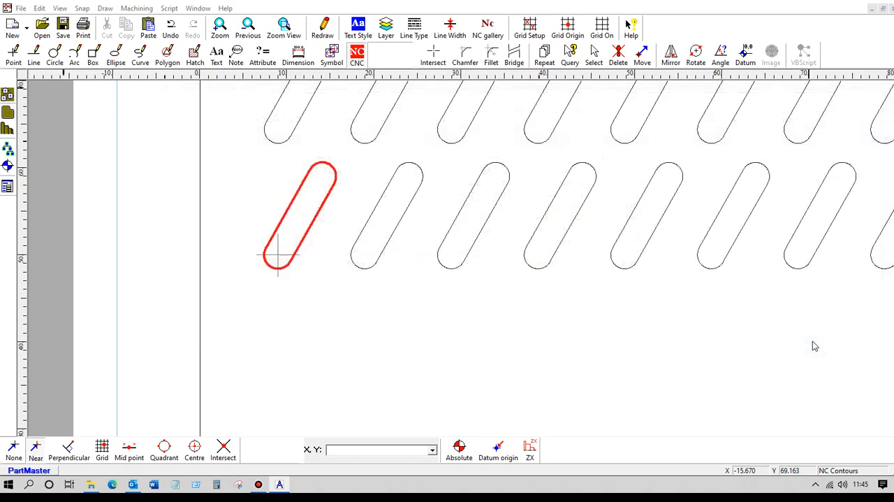
# Open the slot contour in the Wire EDM Module.
pyautogui.click(137, 9)
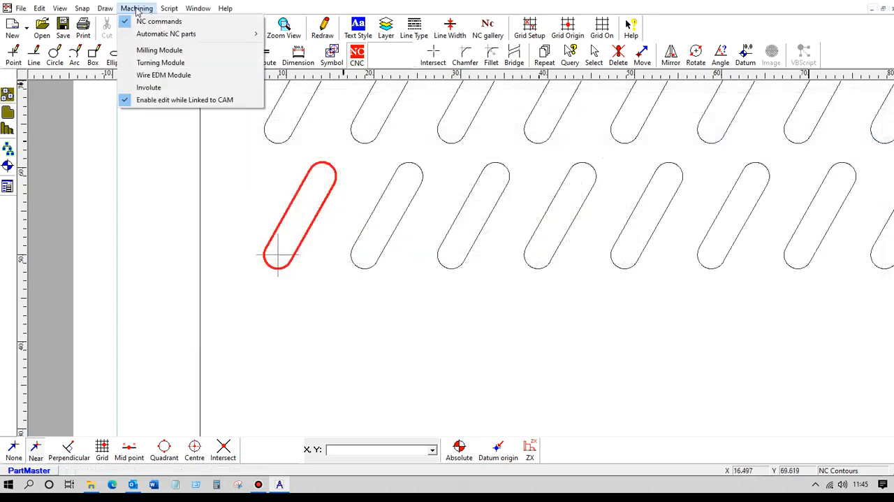
pyautogui.click(153, 75)
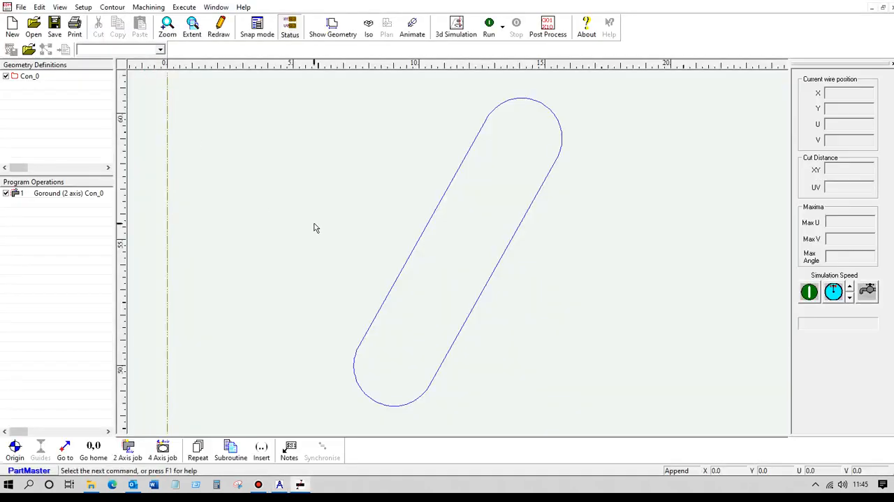
pyautogui.scroll(-5, 315, 194)
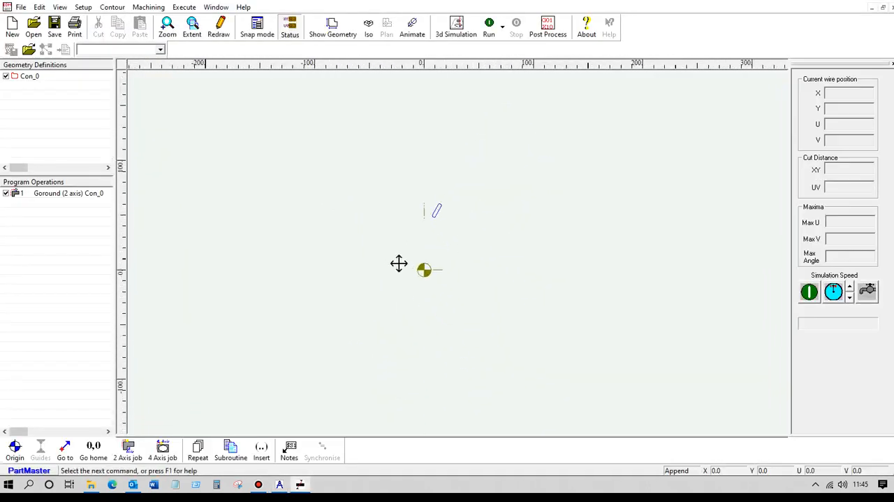
pyautogui.scroll(3, 316, 286)
# Specify the Goround operation's pilot hole relative to the contour start point, at a distance of 2 mm.
pyautogui.click(58, 193)
pyautogui.doubleClick(58, 194)
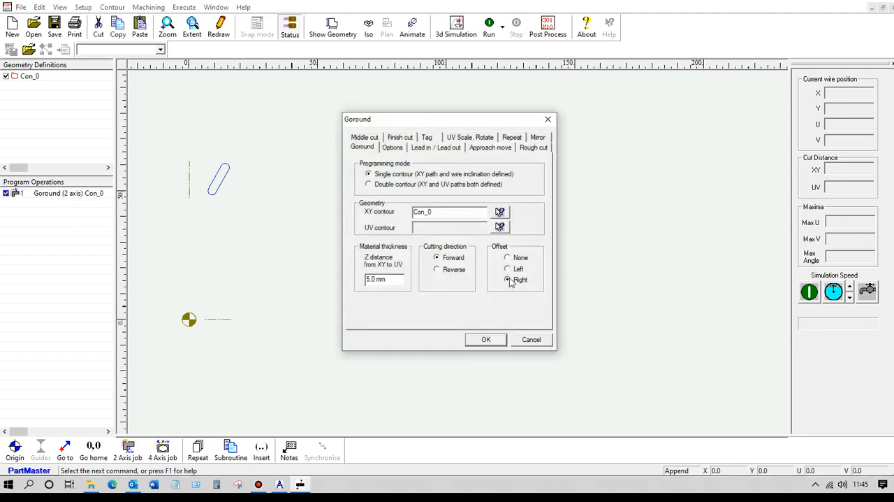
pyautogui.click(394, 149)
pyautogui.click(369, 202)
pyautogui.moveTo(478, 214); pyautogui.dragTo(433, 217)
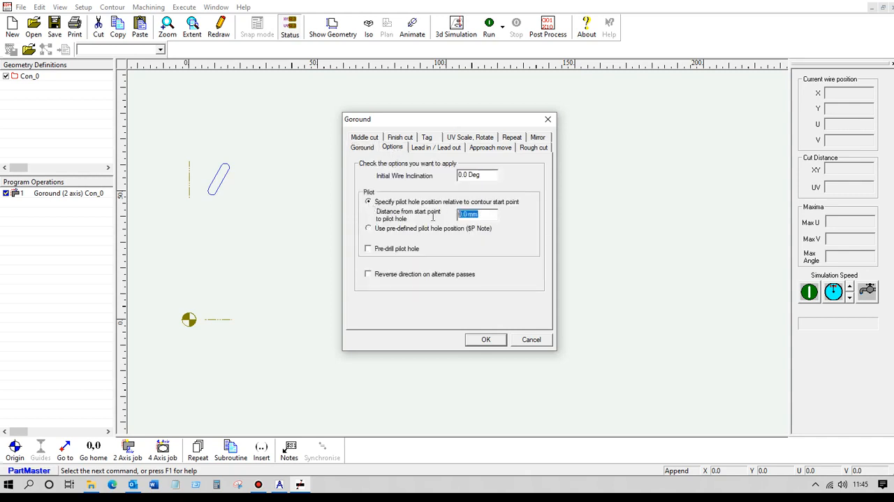
pyautogui.write('2.5')
pyautogui.click(497, 341)
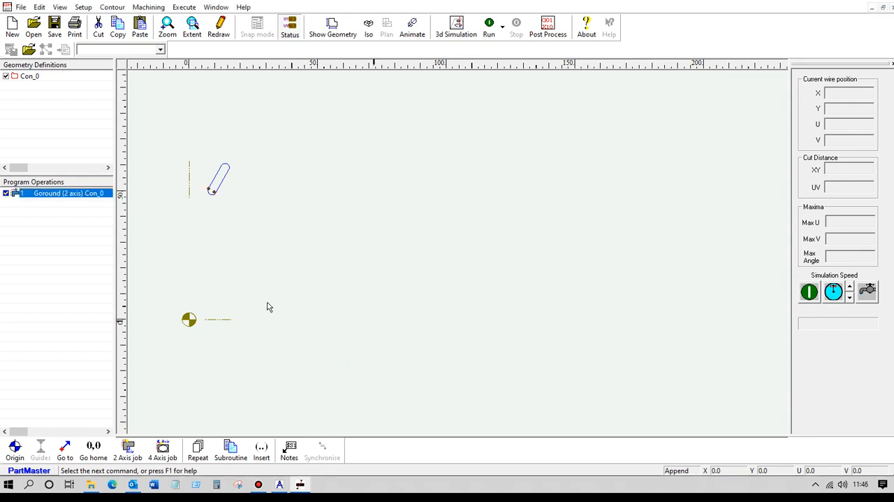
# Set the Goround operation's distance from start point to pilot hole to 1.5 mm.
pyautogui.doubleClick(46, 195)
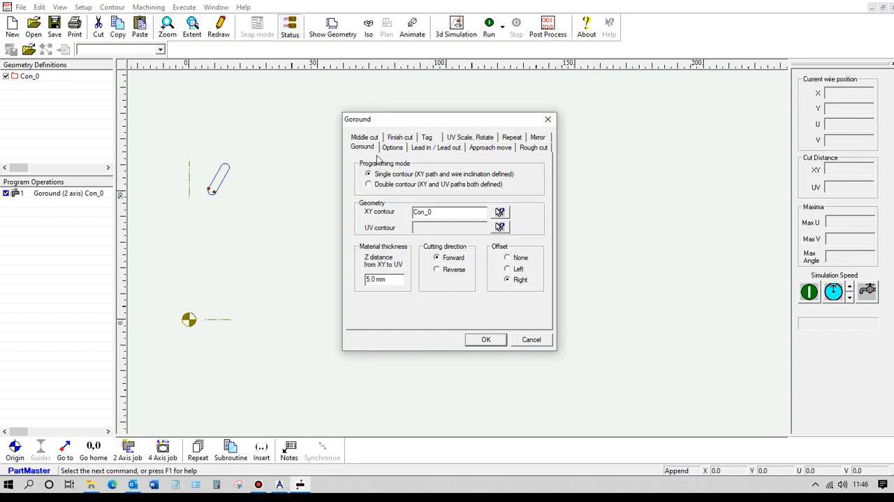
pyautogui.click(391, 148)
pyautogui.moveTo(476, 214); pyautogui.dragTo(431, 225)
pyautogui.write('1.5')
pyautogui.click(489, 341)
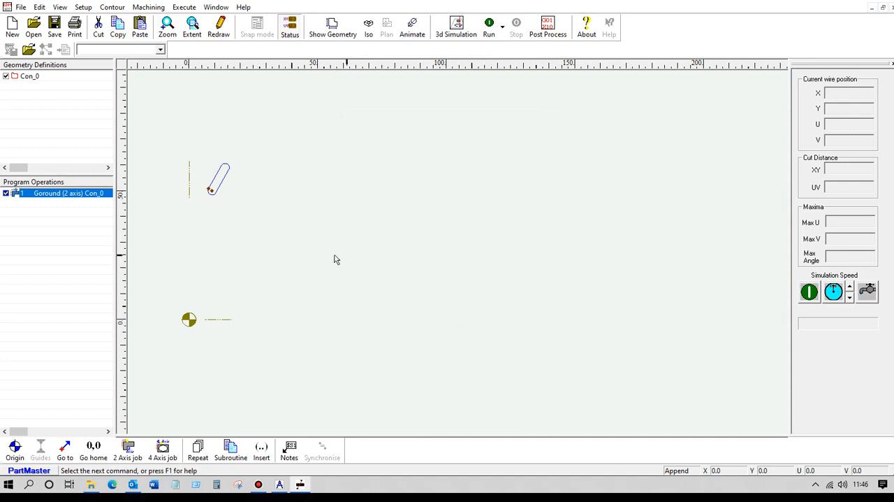
# Check the lead-in and lead-out types set for the Goround operation.
pyautogui.doubleClick(77, 193)
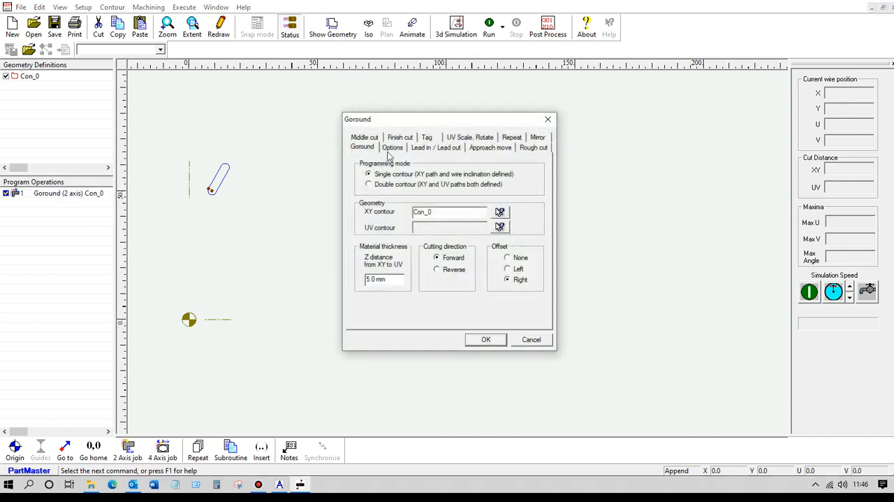
pyautogui.click(446, 149)
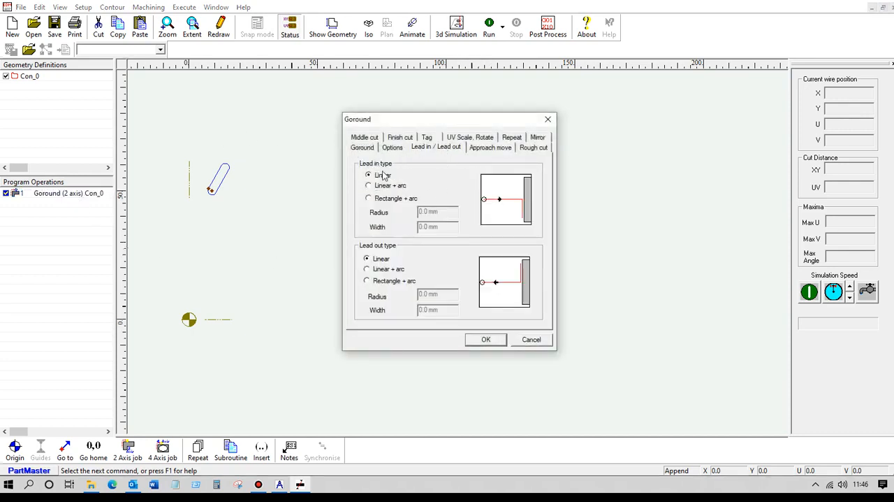
pyautogui.click(487, 339)
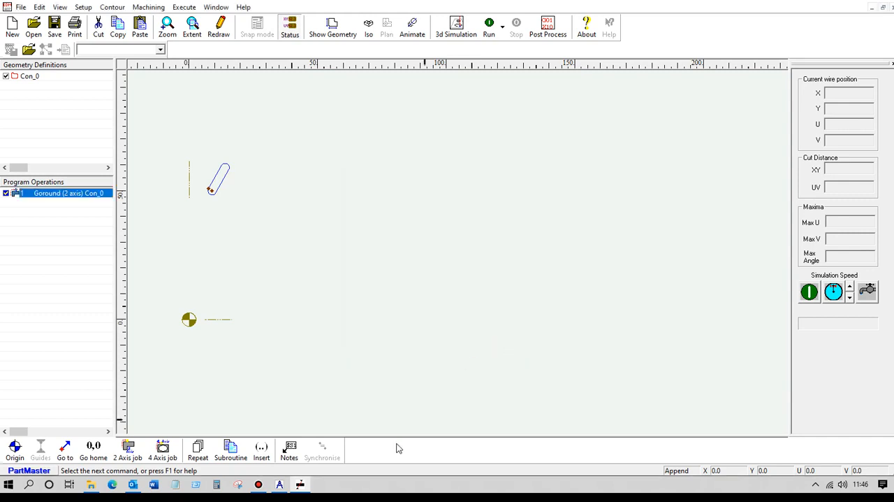
# Add a start-repeat grid sequence with 10 copies at 5 mm in X and 3 copies at 15 mm in Y.
pyautogui.click(198, 448)
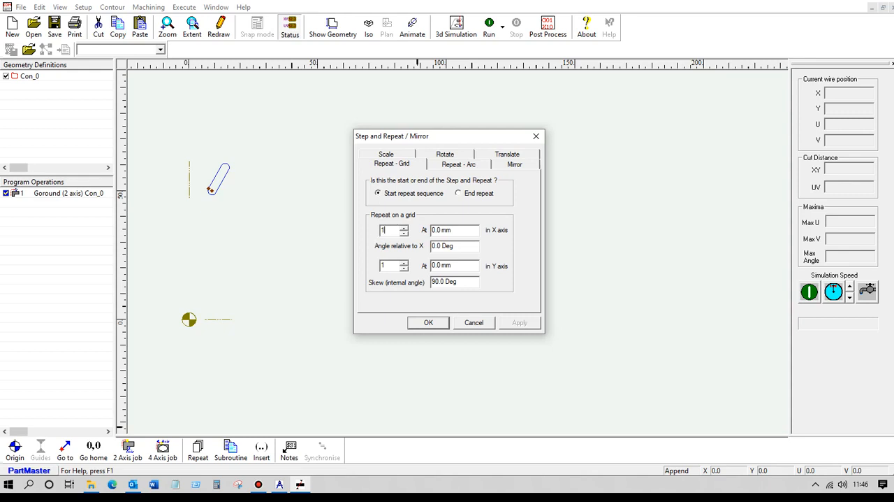
pyautogui.moveTo(461, 230); pyautogui.dragTo(411, 236)
pyautogui.write('5')
pyautogui.click(404, 262)
pyautogui.click(404, 262)
pyautogui.moveTo(460, 267); pyautogui.dragTo(416, 272)
pyautogui.write('15')
pyautogui.click(428, 322)
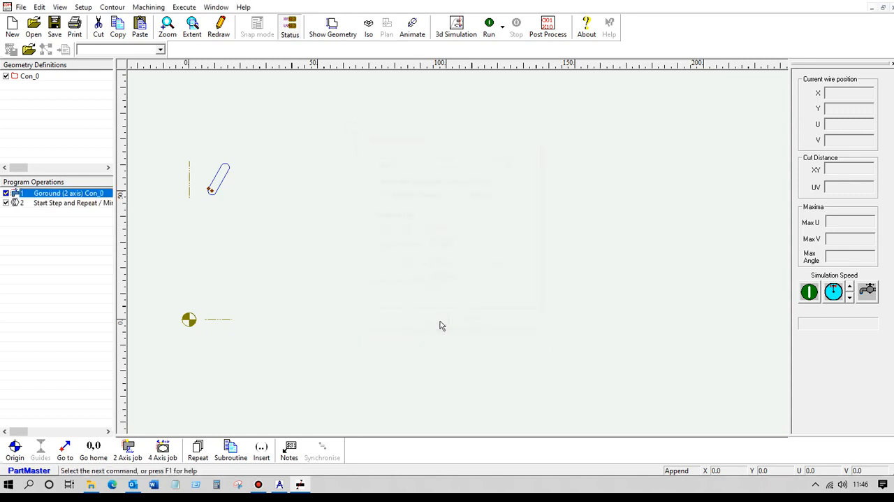
# Move the Start Step and Repeat operation ahead of the Goround operation in the program sequence.
pyautogui.click(62, 204)
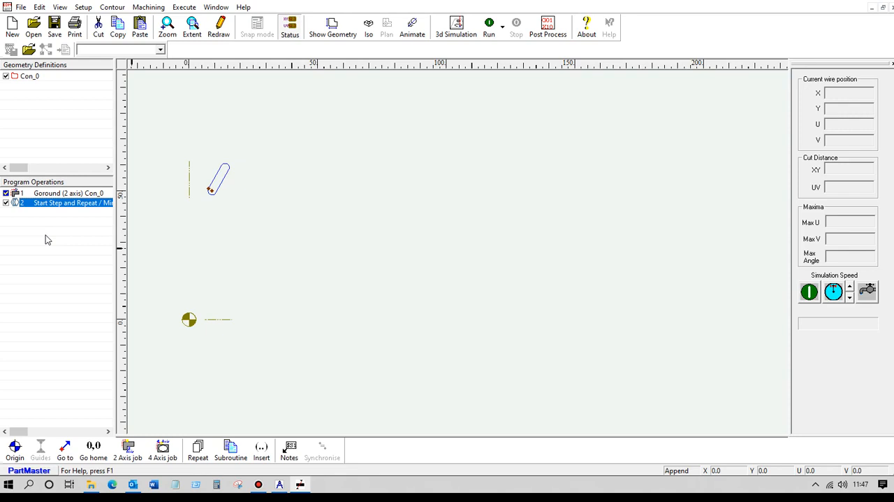
pyautogui.moveTo(30, 203); pyautogui.dragTo(32, 194)
pyautogui.click(31, 193)
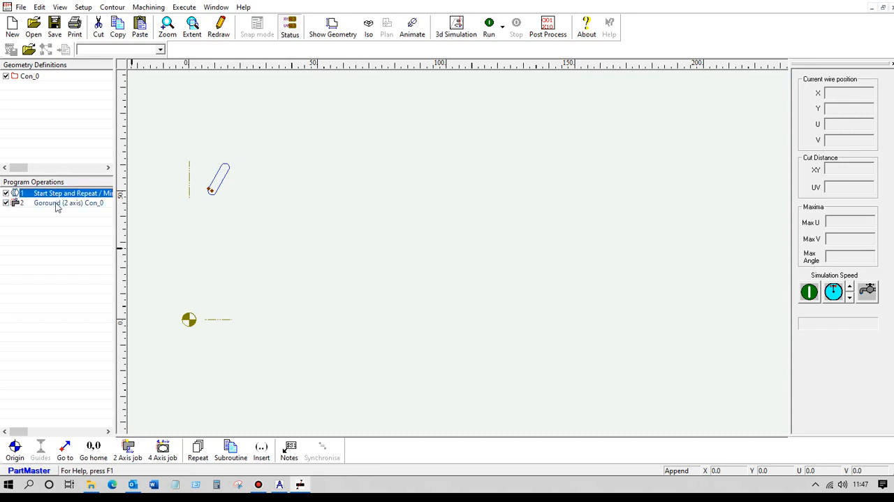
# Add an End repeat operation directly after the Goround operation.
pyautogui.click(57, 203)
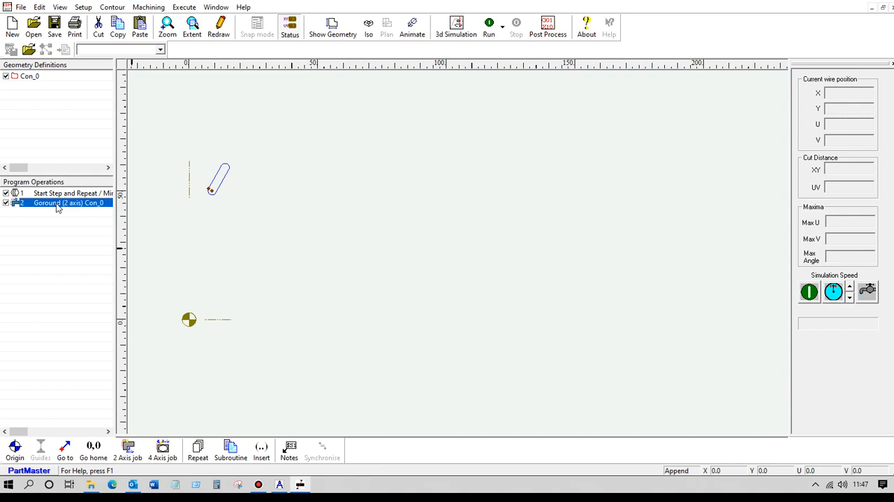
pyautogui.click(199, 448)
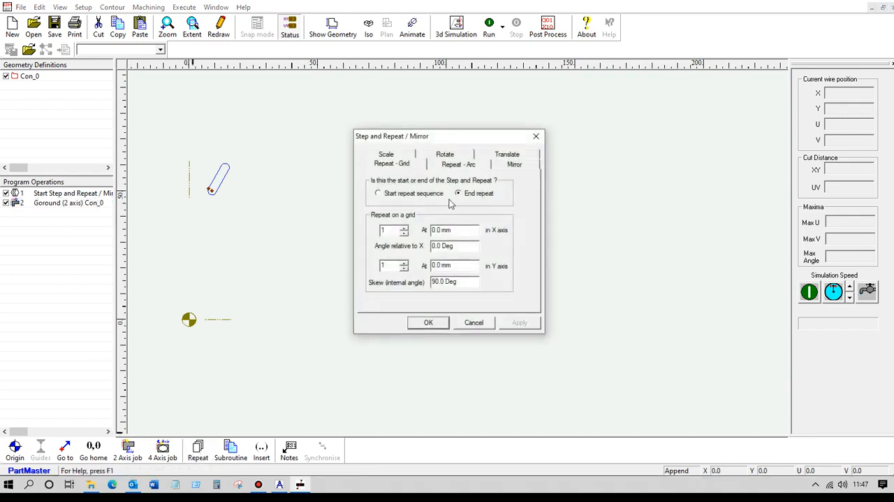
pyautogui.click(428, 323)
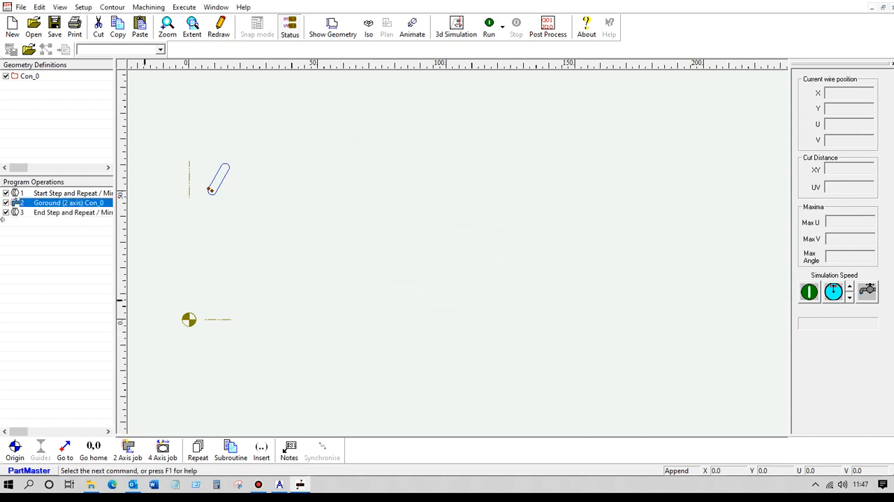
# Review the three program operations in order and run the program to check the wire path across the slot grid.
pyautogui.click(68, 192)
pyautogui.click(68, 203)
pyautogui.click(67, 212)
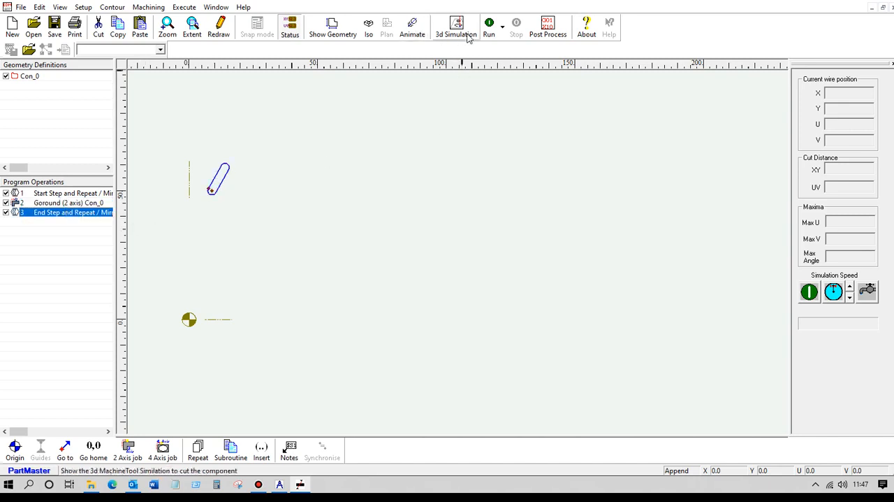
pyautogui.click(489, 30)
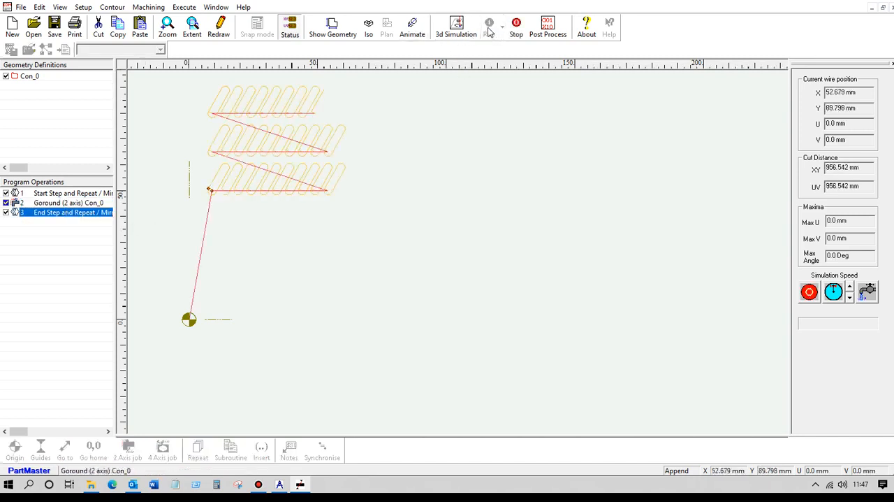
pyautogui.scroll(-1, 345, 238)
pyautogui.moveTo(345, 239); pyautogui.dragTo(478, 236, button='middle')
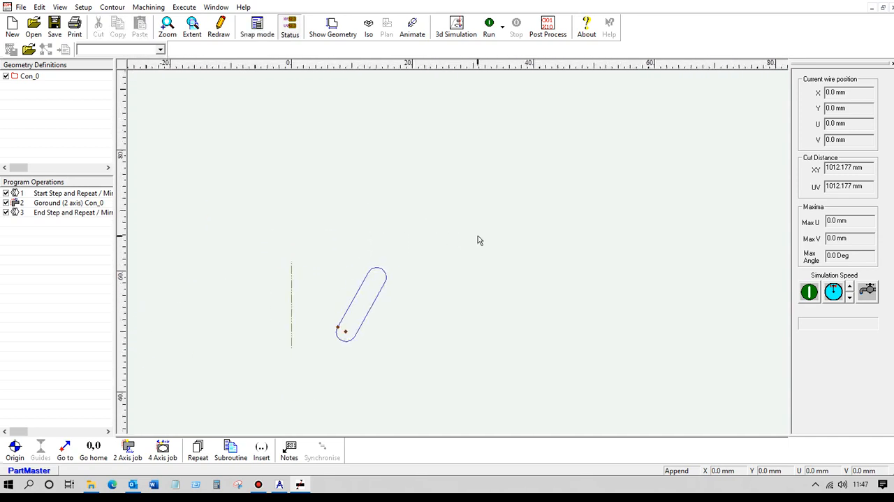
pyautogui.click(491, 33)
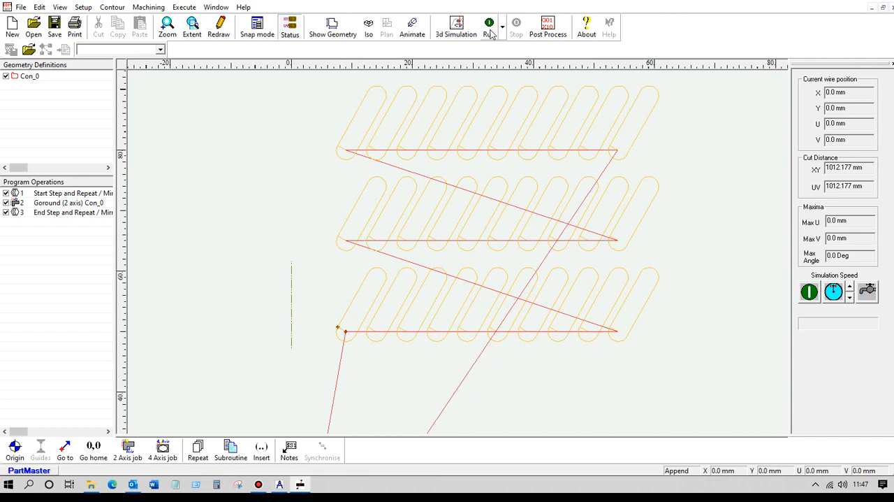
# Change the copy count in the Start Step and Repeat grid and run the program again.
pyautogui.doubleClick(60, 195)
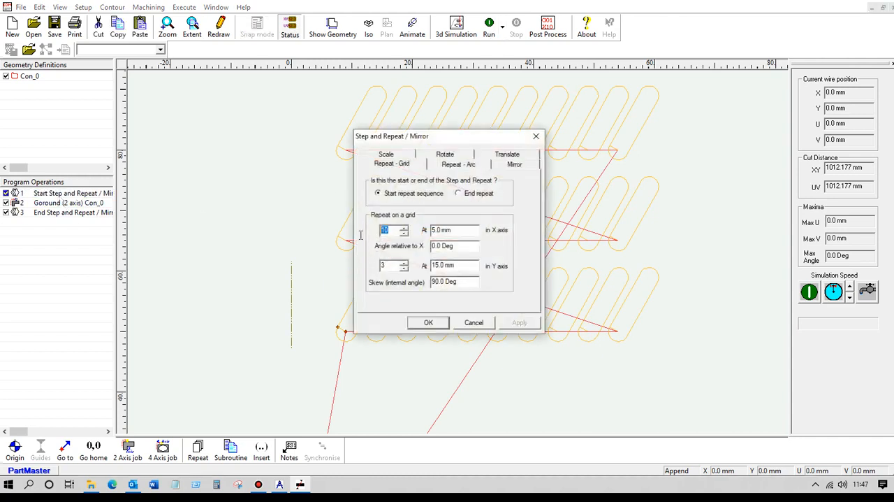
pyautogui.write('2')
pyautogui.click(429, 322)
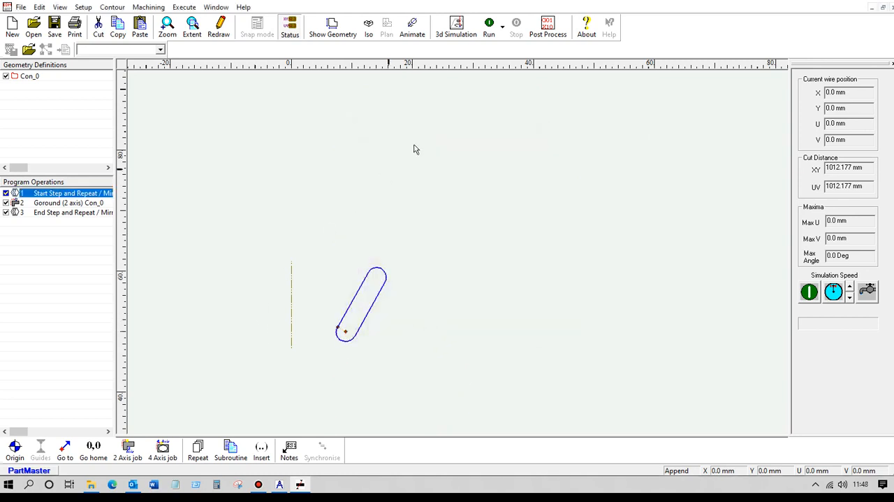
pyautogui.click(489, 27)
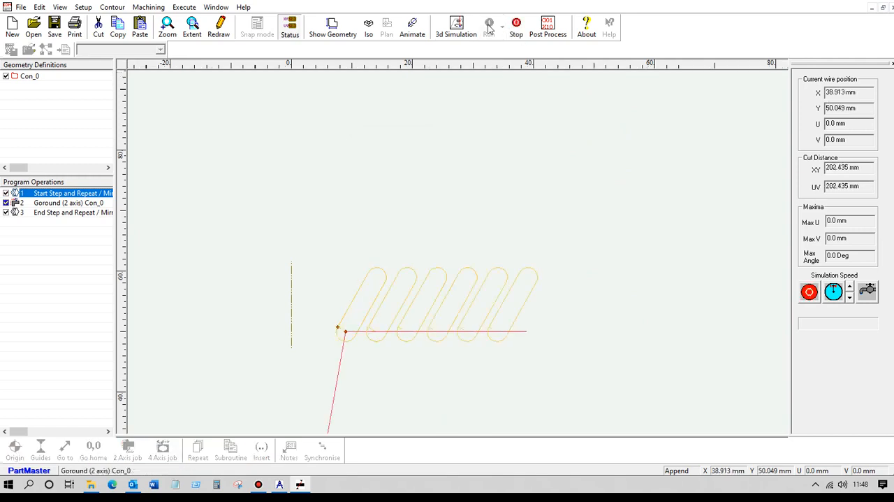